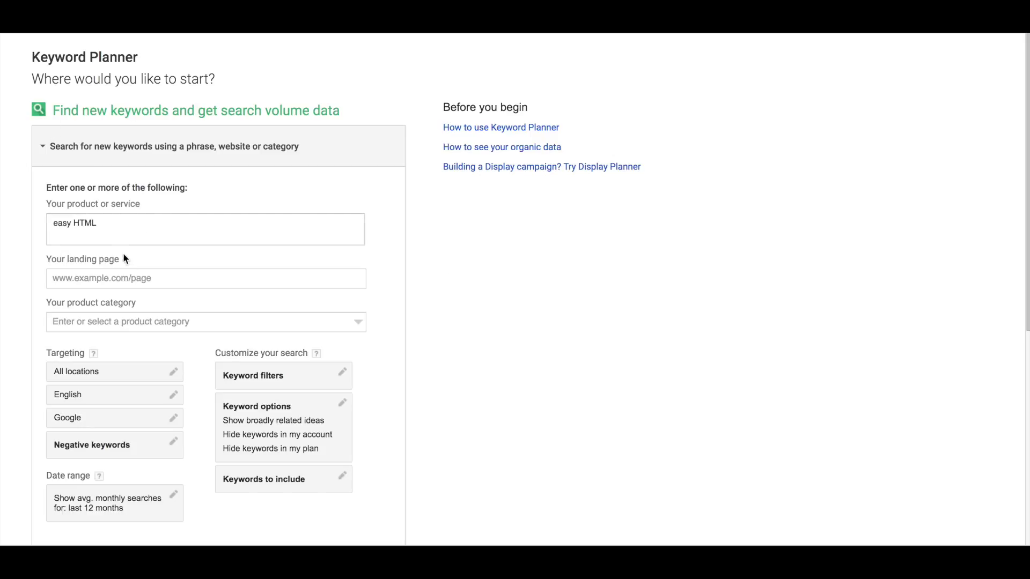
# Step: Keep the network targeting on Google only and get keyword ideas for 'easy html'
pyautogui.click(113, 228)
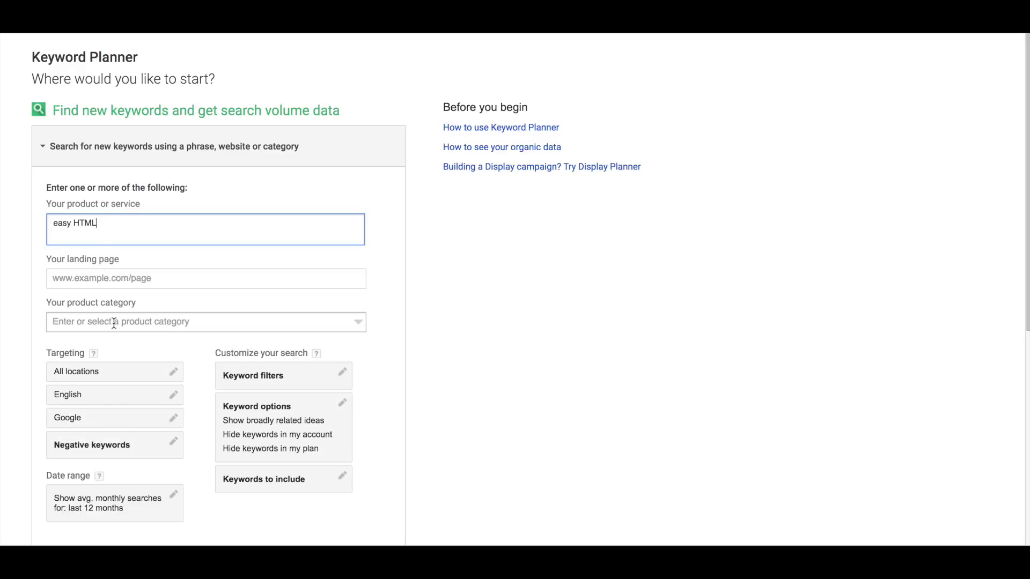
pyautogui.click(80, 418)
pyautogui.click(84, 474)
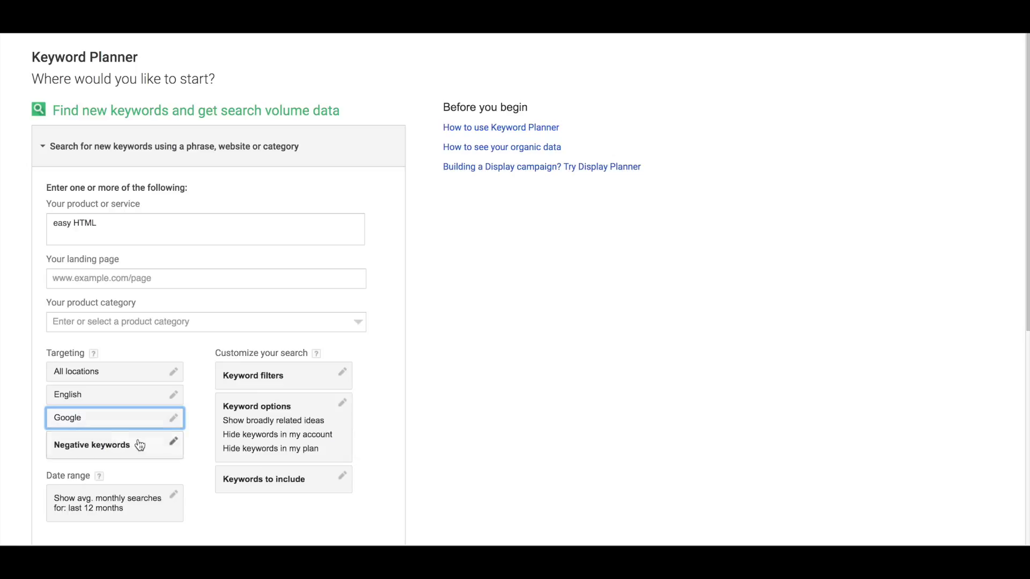
pyautogui.scroll(-3, 161, 413)
pyautogui.click(73, 379)
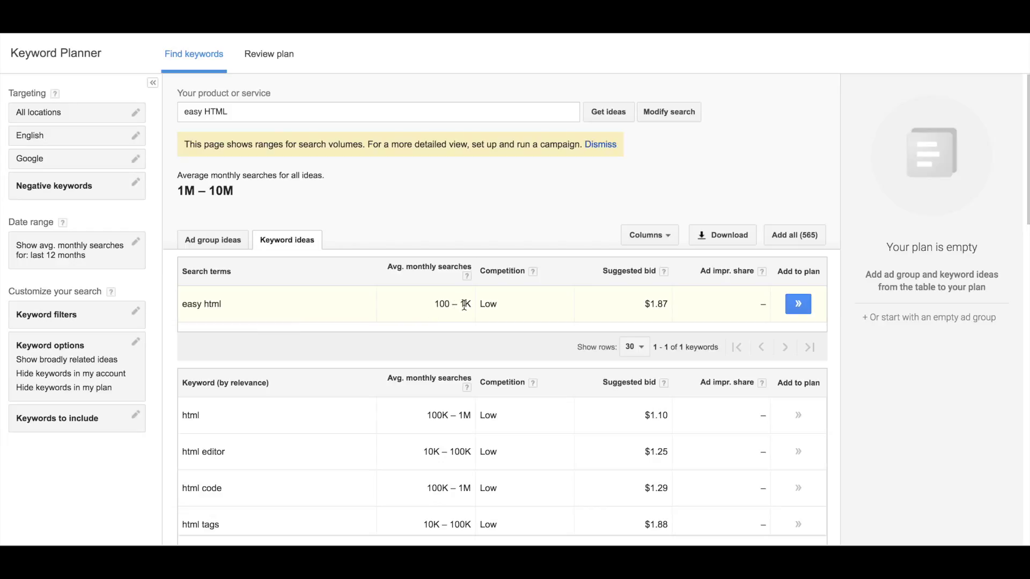
# Step: Review results: 'easy html' and 'simple html website' both show 100–1K searches with Low competition
pyautogui.click(494, 304)
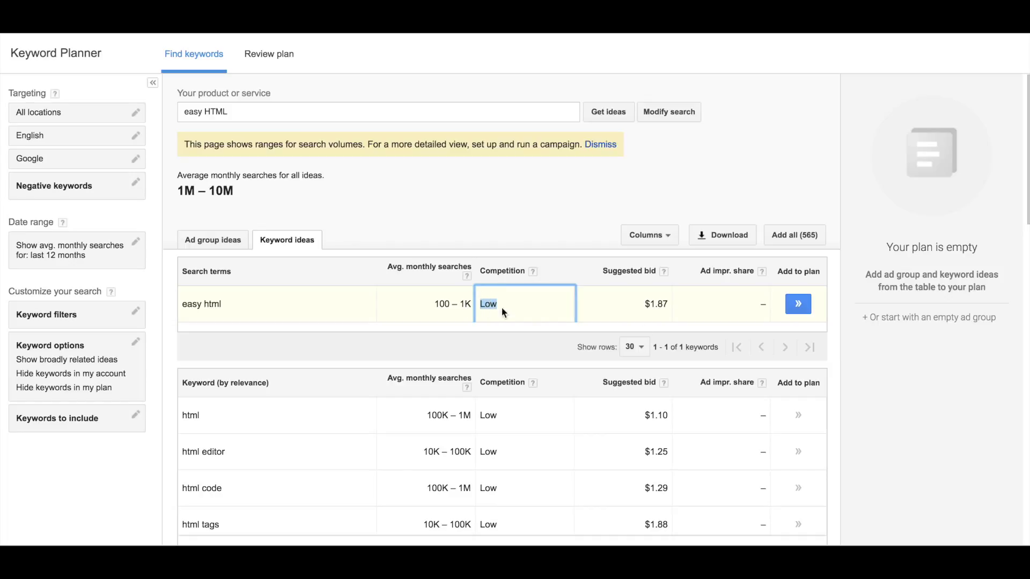
pyautogui.click(839, 316)
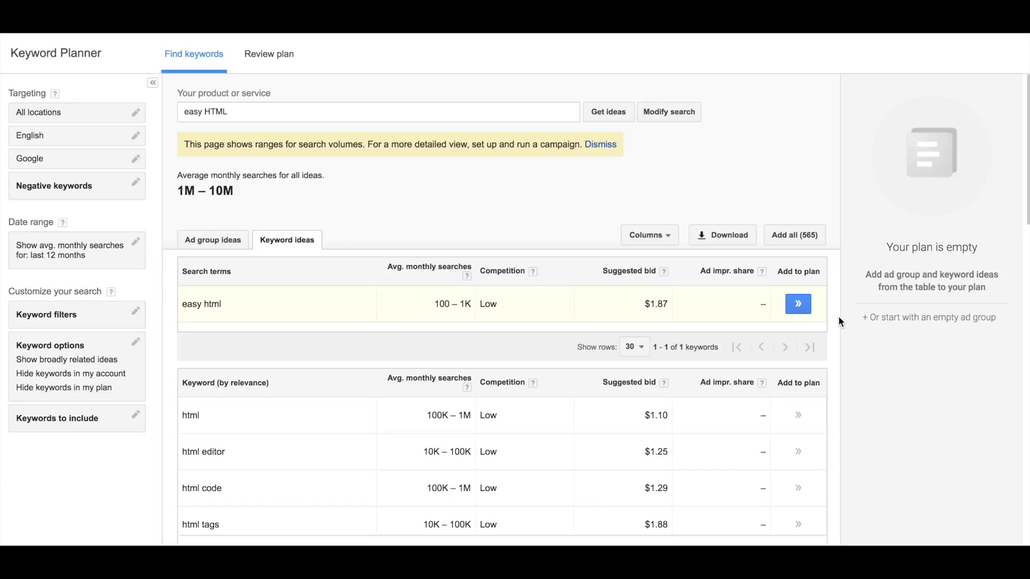
pyautogui.scroll(-3, 466, 353)
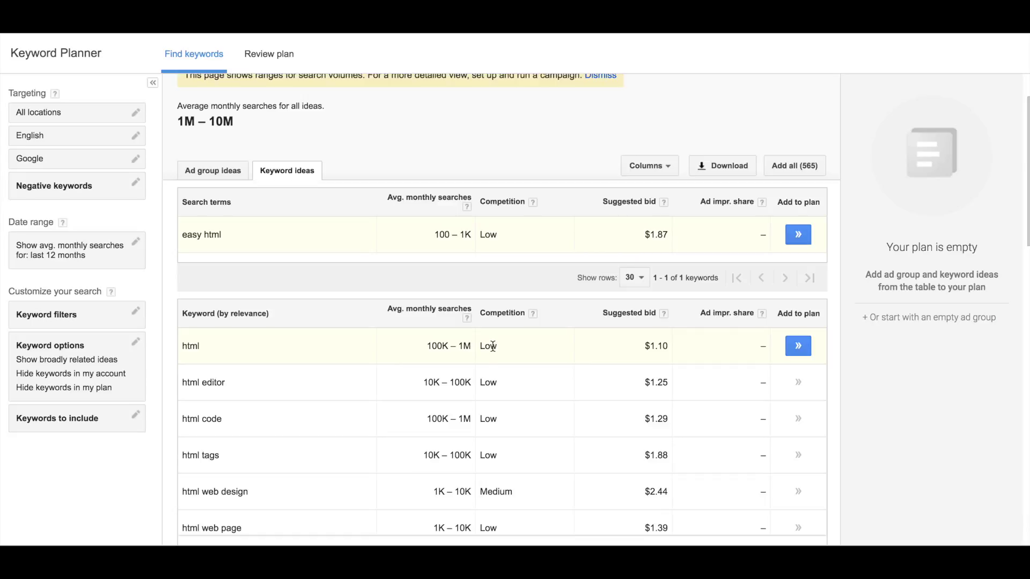
pyautogui.scroll(-7, 493, 346)
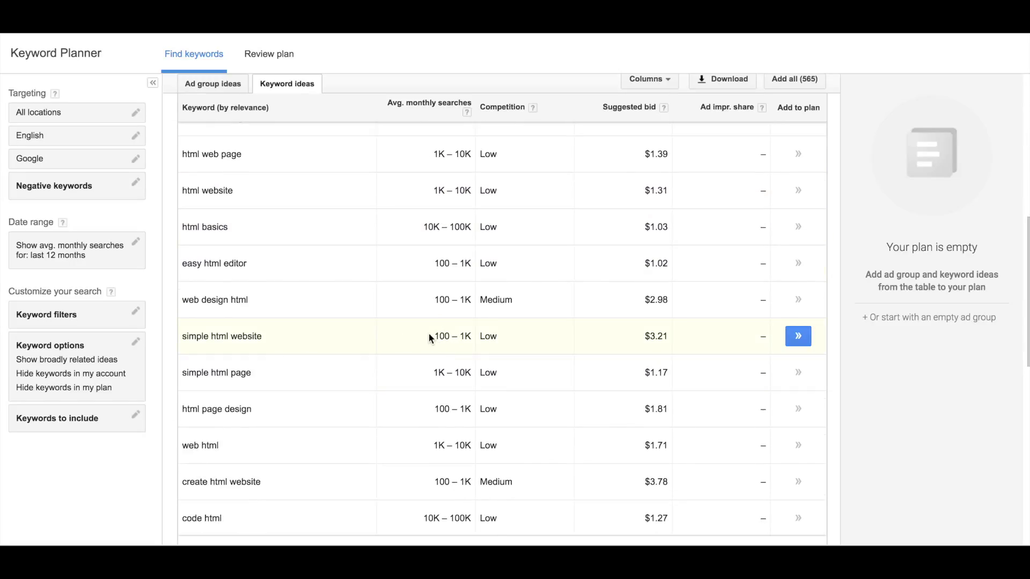
pyautogui.moveTo(430, 333); pyautogui.dragTo(473, 334)
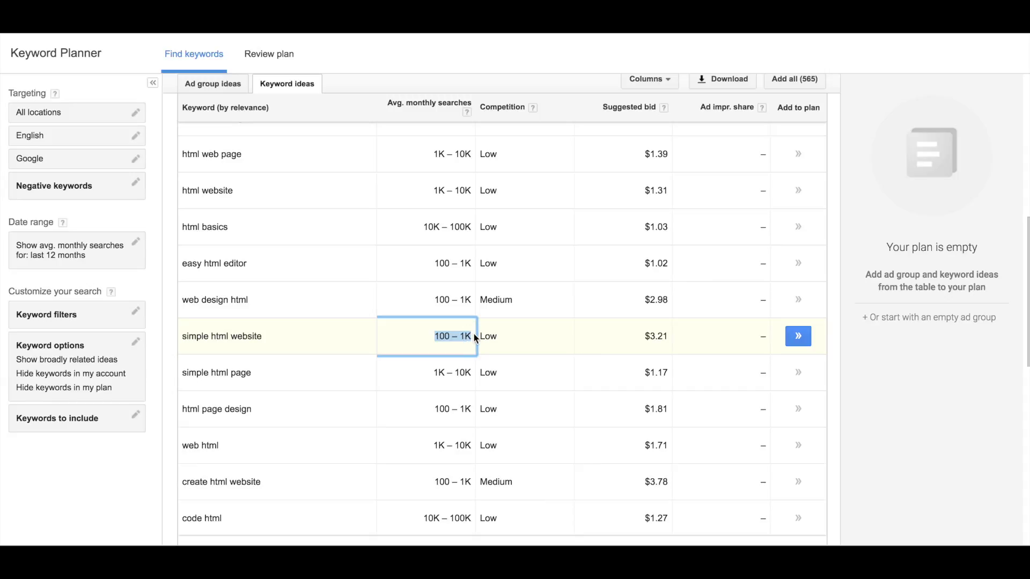
pyautogui.click(501, 336)
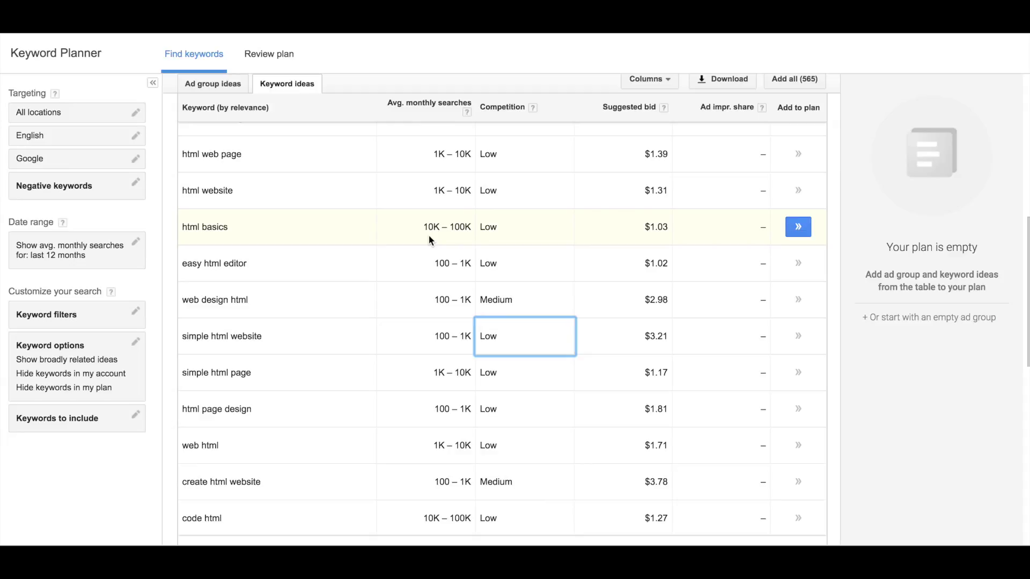
pyautogui.scroll(10, 427, 236)
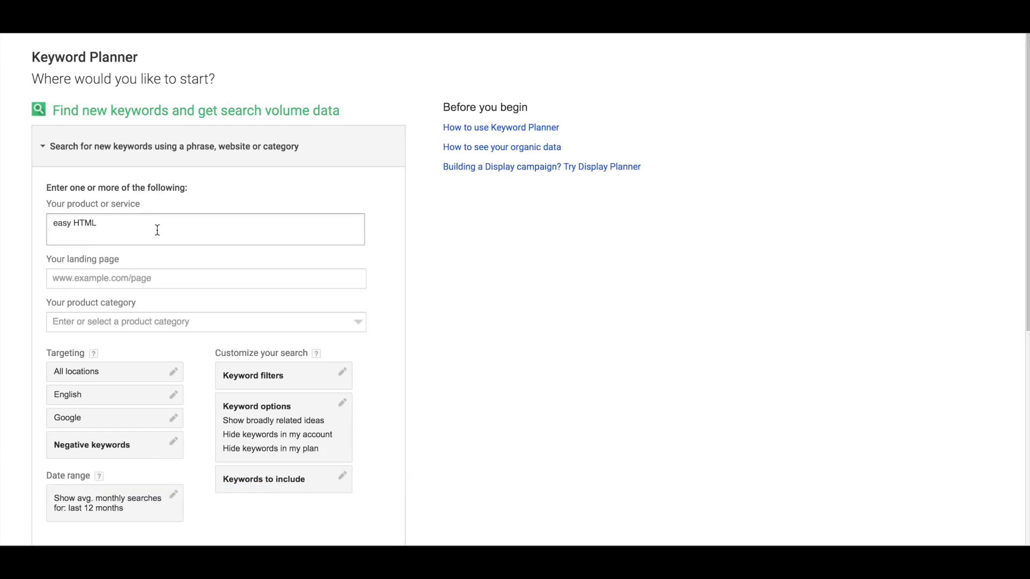
# Step: Replace the search phrase with 'convertkit ecourse' and get keyword ideas
pyautogui.tripleClick(158, 230)
pyautogui.write('convert')
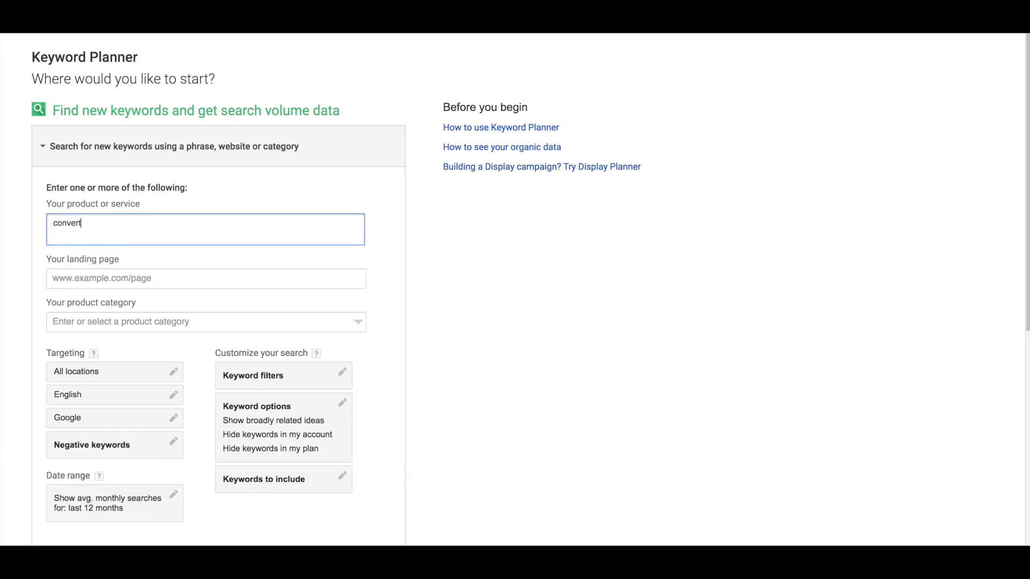
pyautogui.write('kit ecourse')
pyautogui.scroll(-3, 80, 411)
pyautogui.click(74, 410)
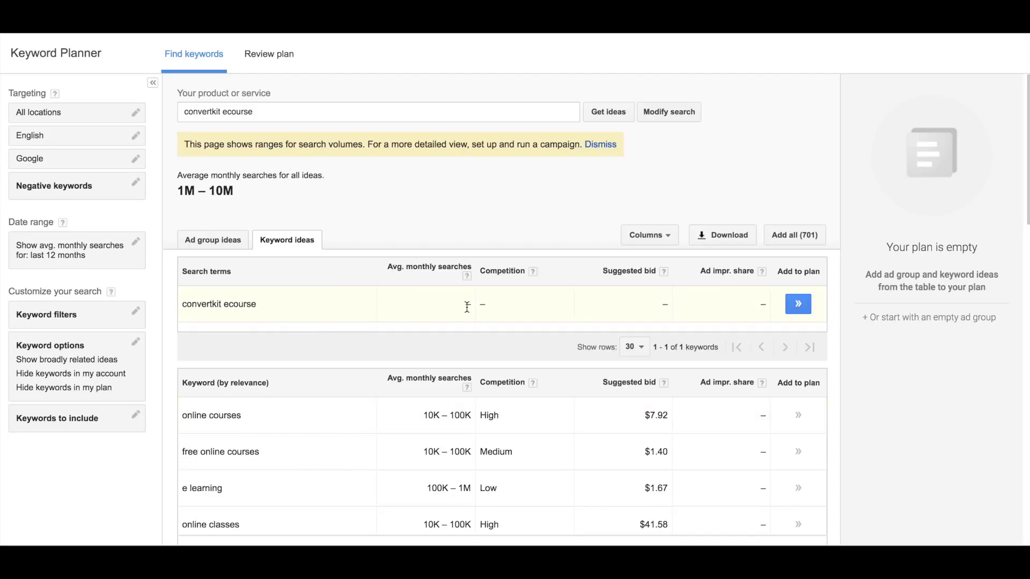
# Step: Review the 'convertkit ecourse' results, which have no search volume data
pyautogui.moveTo(467, 307)
pyautogui.scroll(-2, 484, 305)
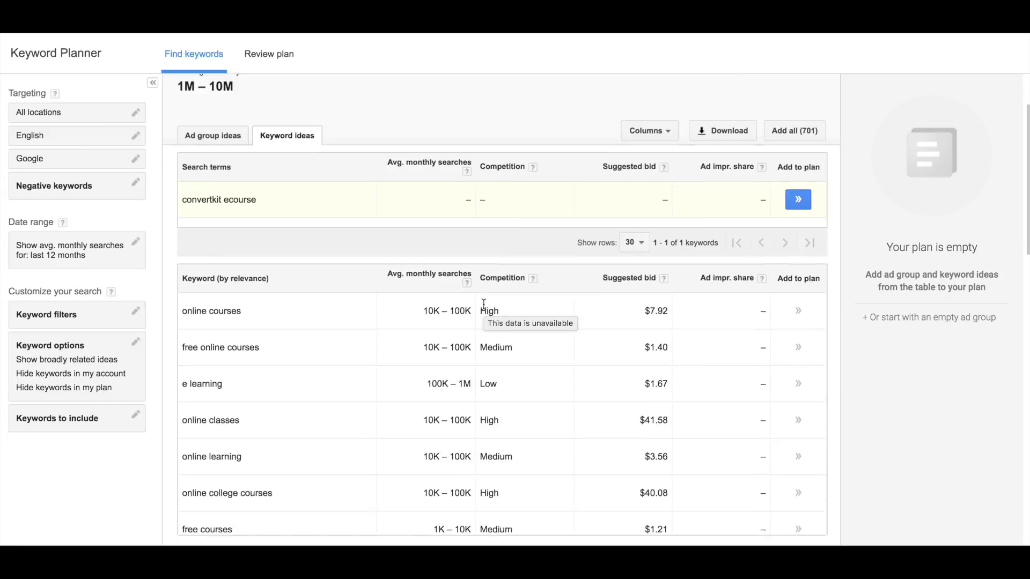
pyautogui.scroll(-5, 335, 320)
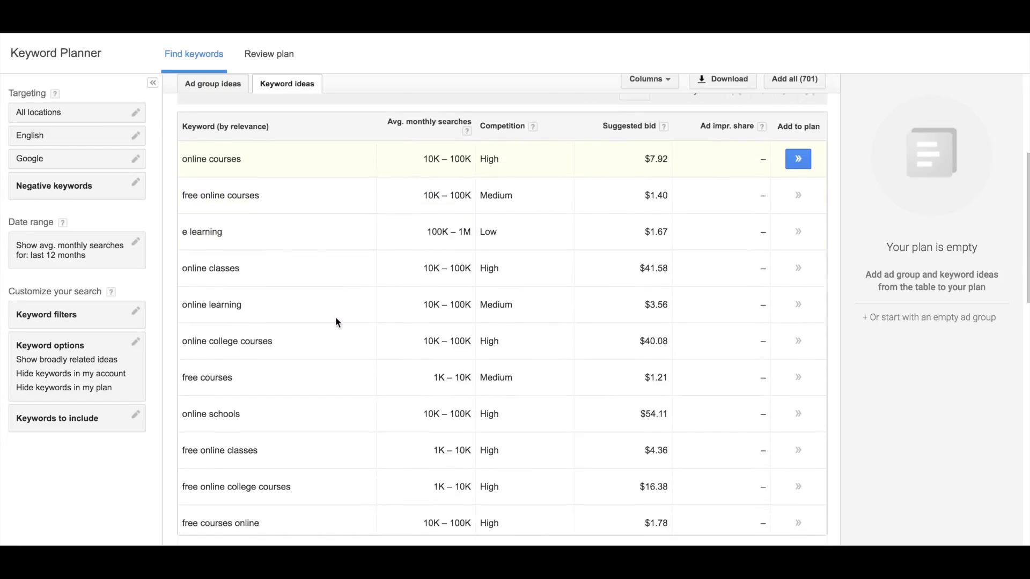
pyautogui.scroll(5, 336, 319)
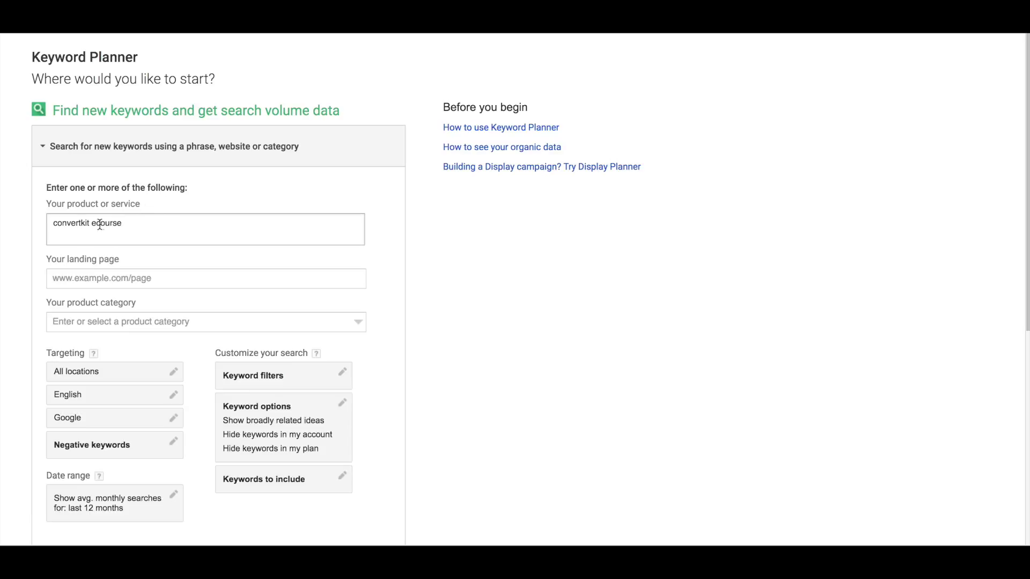
# Step: Change the phrase to 'convertkit course' and get ideas: 10–100 searches, Low competition, $0.34 bid
pyautogui.click(99, 224)
pyautogui.press('BackSpace')
pyautogui.scroll(-5, 173, 231)
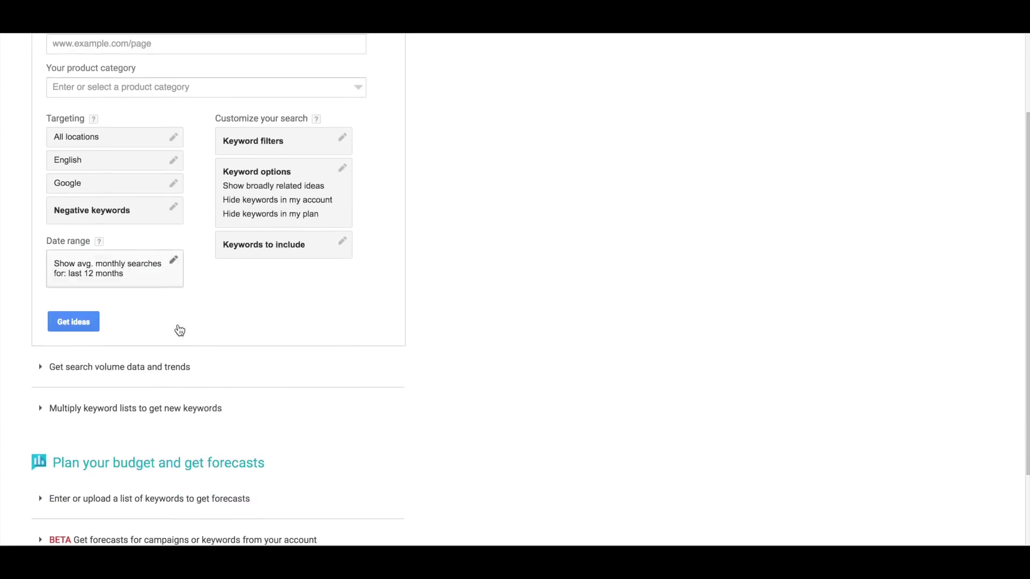
pyautogui.click(76, 319)
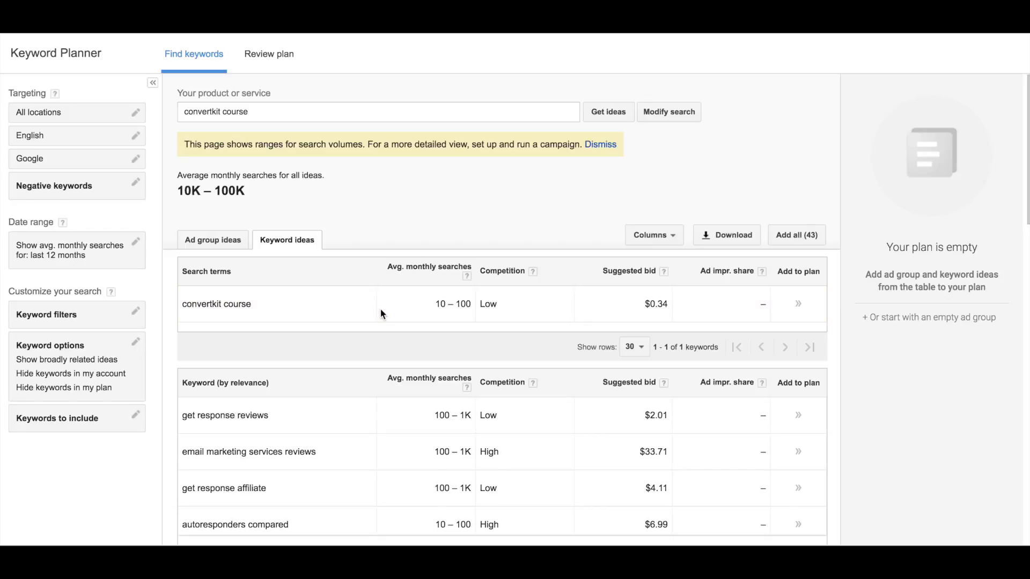
pyautogui.moveTo(379, 308)
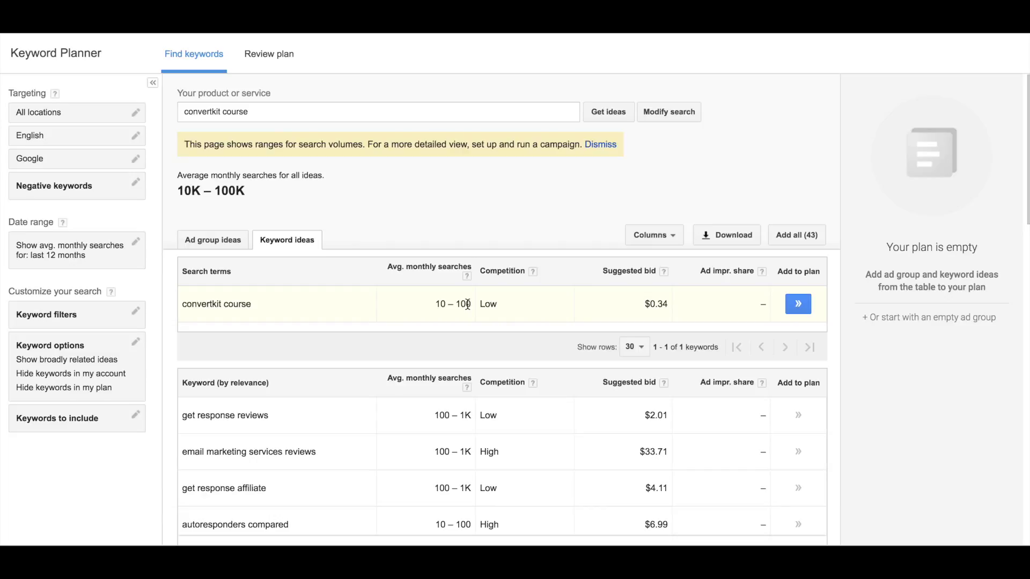
# Step: Replace the search phrase with 'diy your website' and run the search
pyautogui.tripleClick(262, 112)
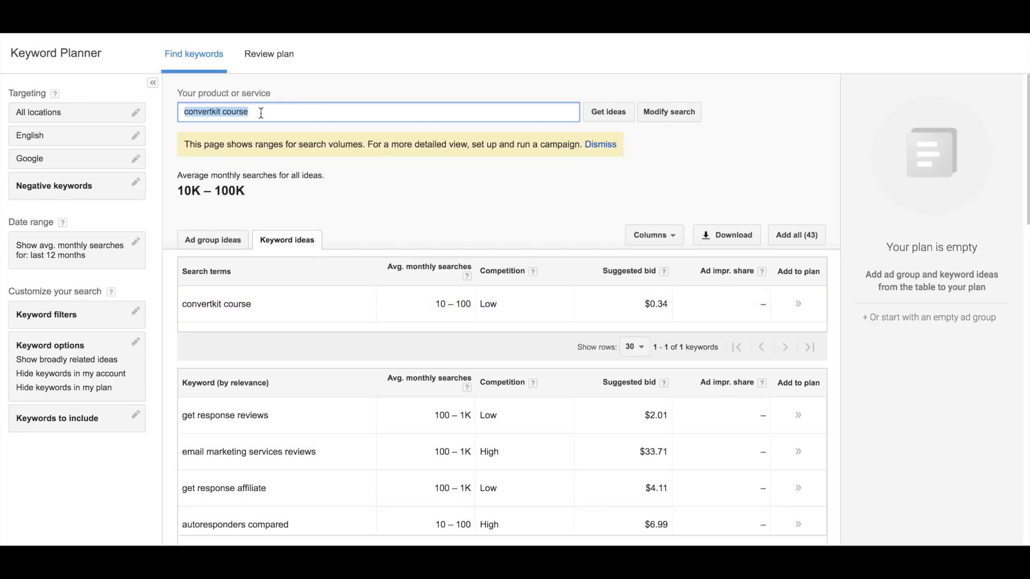
pyautogui.write('diy youyr wil')
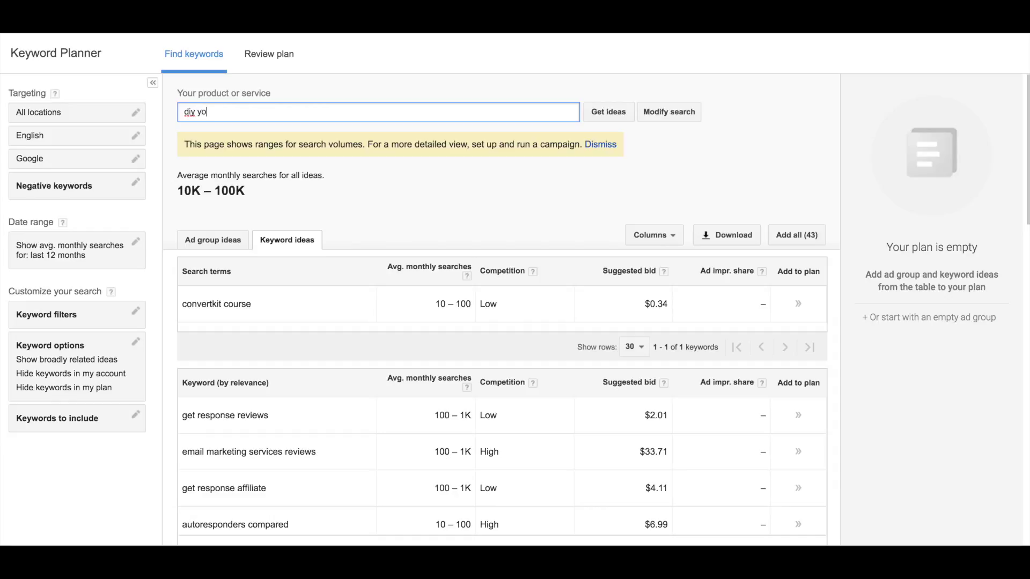
pyautogui.press('BackSpace')
pyautogui.press('BackSpace')
pyautogui.press('BackSpace')
pyautogui.press('BackSpace')
pyautogui.write('w')
pyautogui.press('BackSpace')
pyautogui.press('BackSpace')
pyautogui.press('BackSpace')
pyautogui.press('BackSpace')
pyautogui.write('r wesb')
pyautogui.press('BackSpace')
pyautogui.press('BackSpace')
pyautogui.write('bsite')
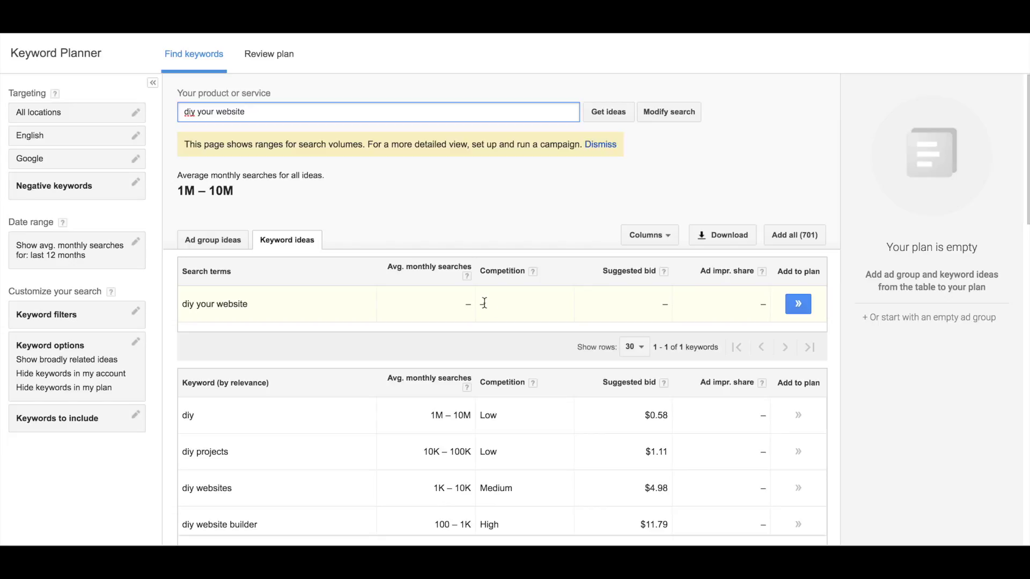
# Step: Browse the 701 ideas, noting 'do it yourself website' at 100–1K searches with High competition
pyautogui.scroll(-2, 440, 338)
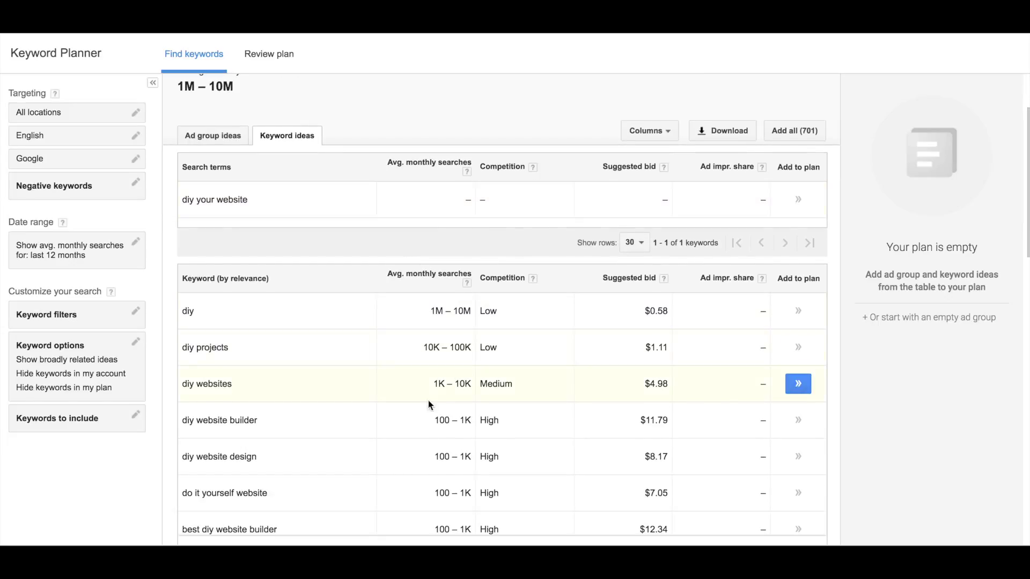
pyautogui.scroll(-2, 430, 405)
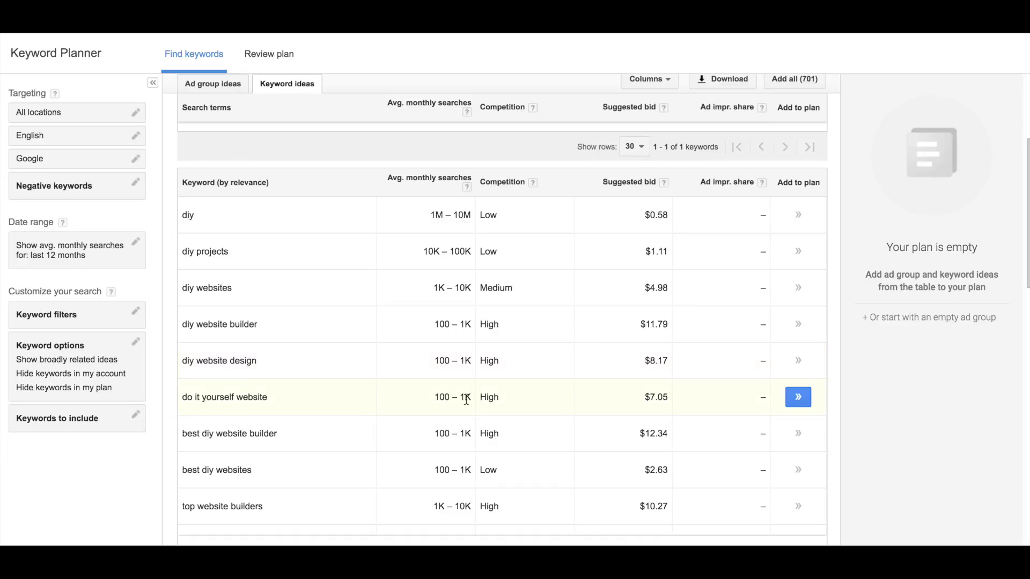
pyautogui.moveTo(436, 400); pyautogui.dragTo(472, 400)
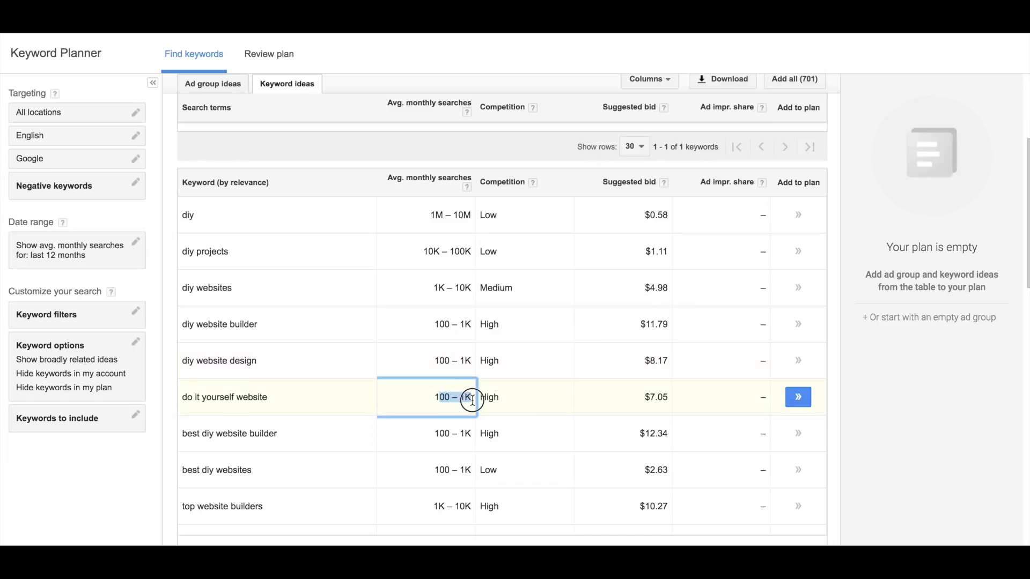
pyautogui.click(446, 399)
pyautogui.scroll(-2, 500, 397)
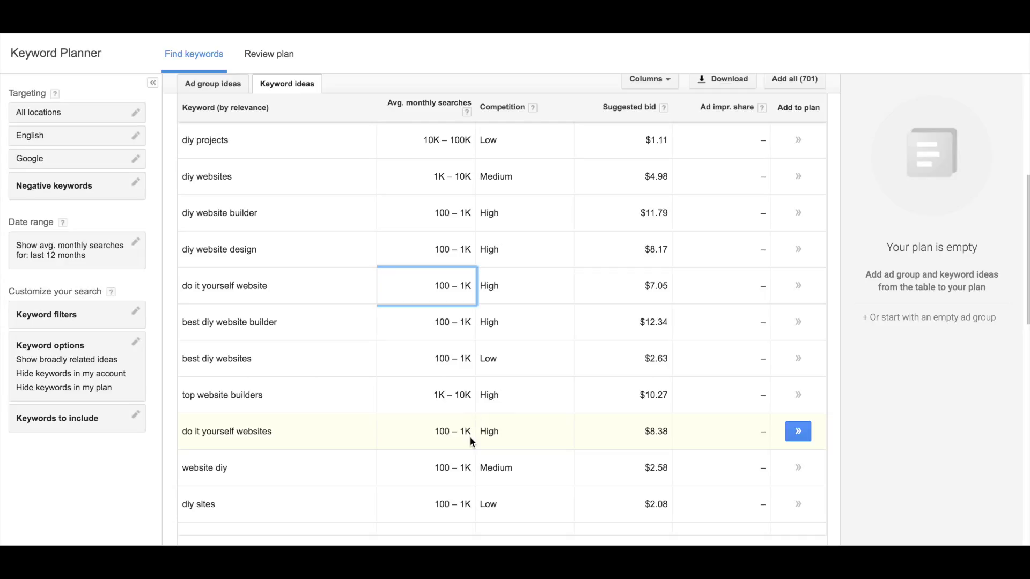
pyautogui.scroll(-2, 470, 437)
pyautogui.scroll(-2, 470, 436)
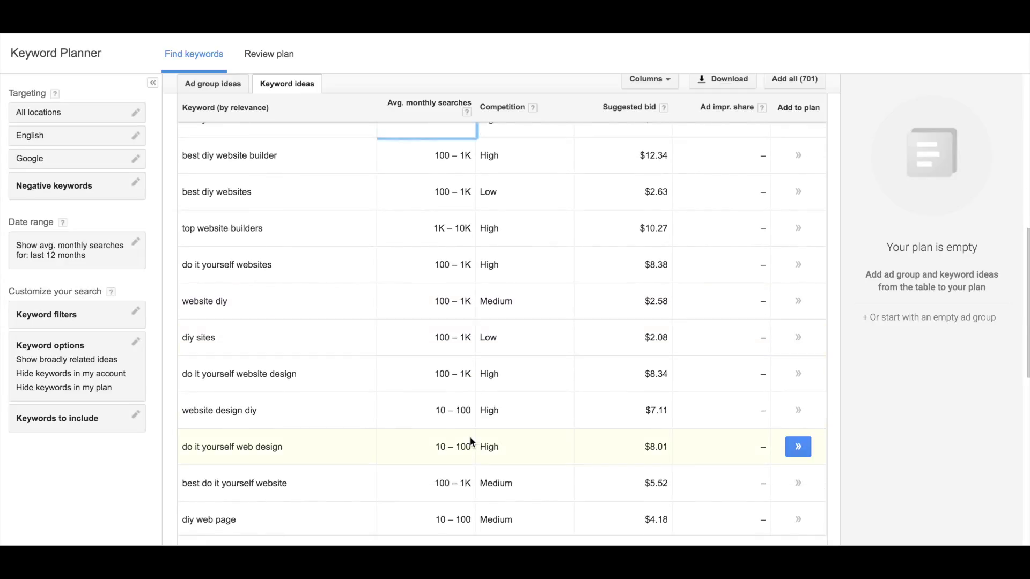
pyautogui.scroll(-4, 470, 442)
pyautogui.scroll(2, 266, 404)
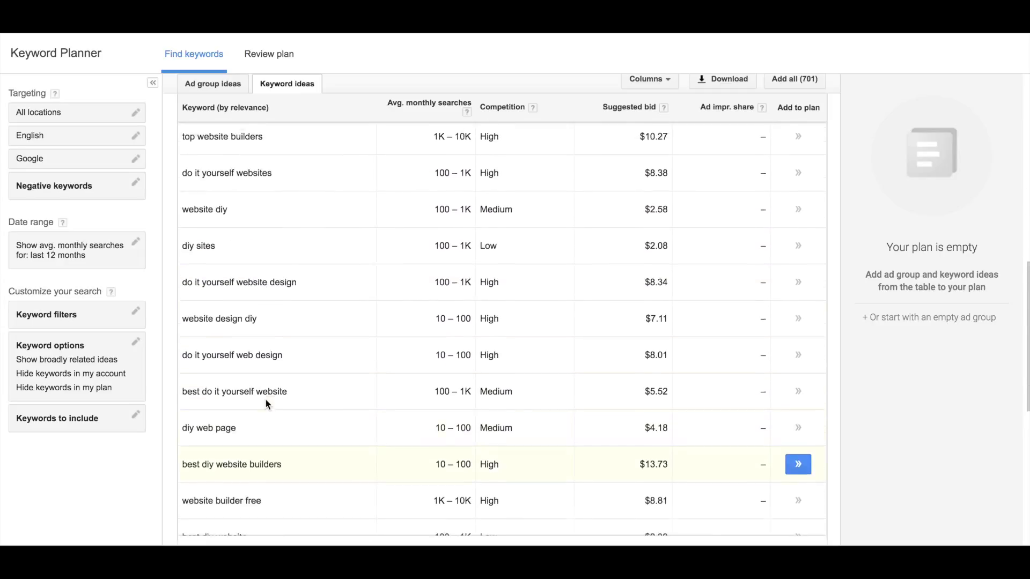
pyautogui.scroll(-4, 266, 405)
pyautogui.scroll(15, 263, 376)
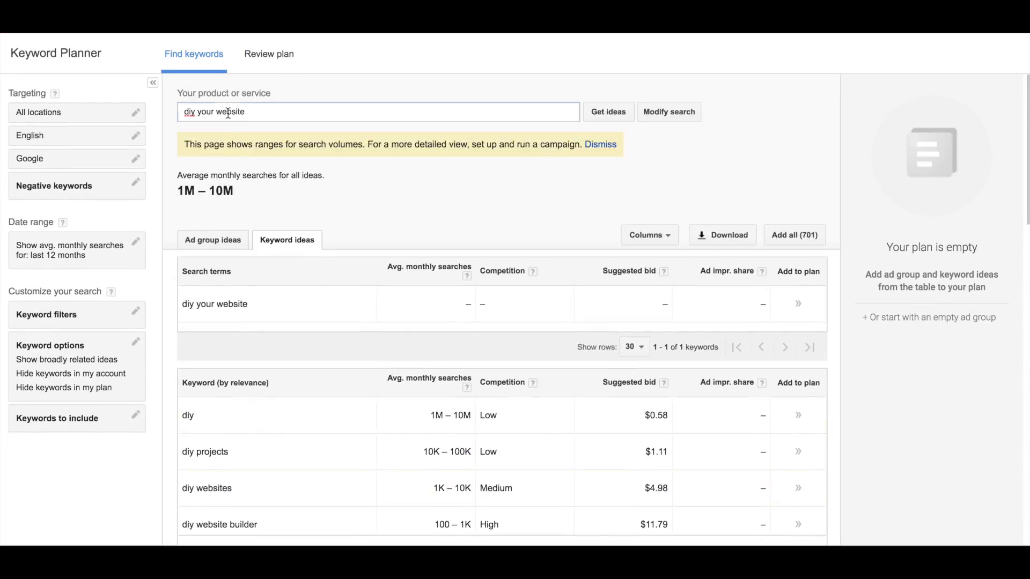
# Step: Search 'learn wordpress' and check its 1K–10K monthly searches and Low competition
pyautogui.tripleClick(228, 113)
pyautogui.write('learn wordpress')
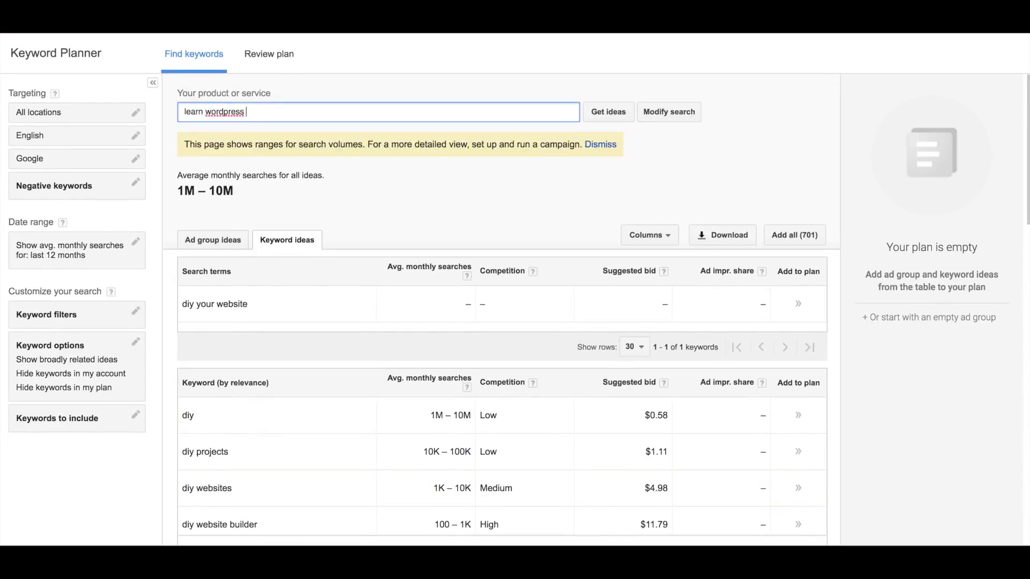
pyautogui.press('BackSpace')
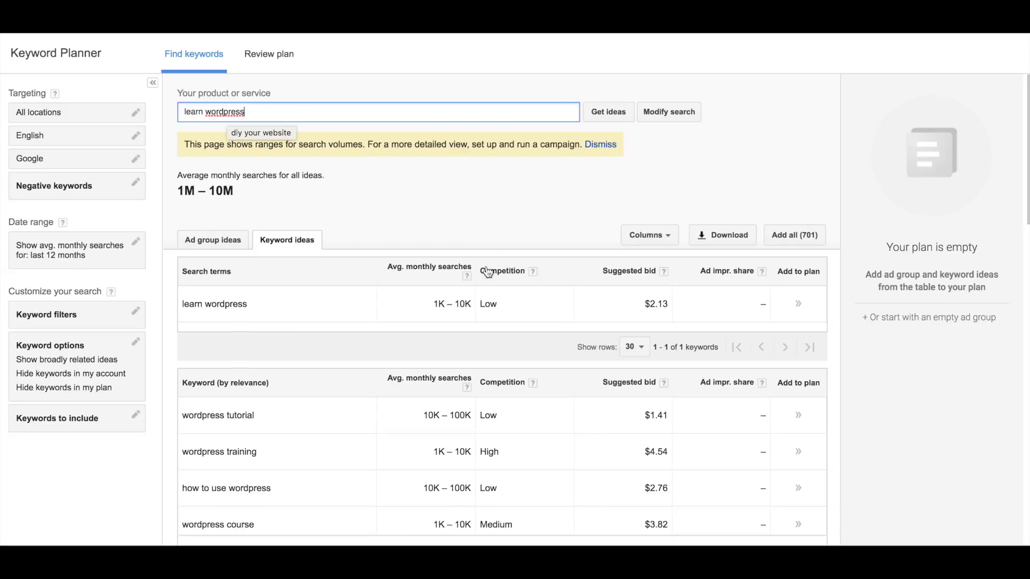
pyautogui.moveTo(435, 305); pyautogui.dragTo(469, 304)
pyautogui.click(514, 306)
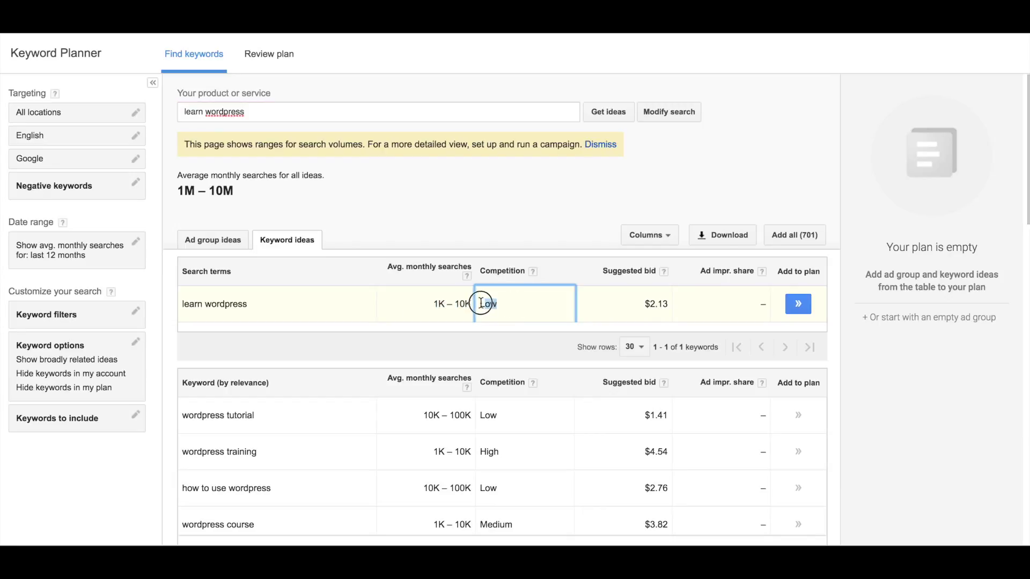